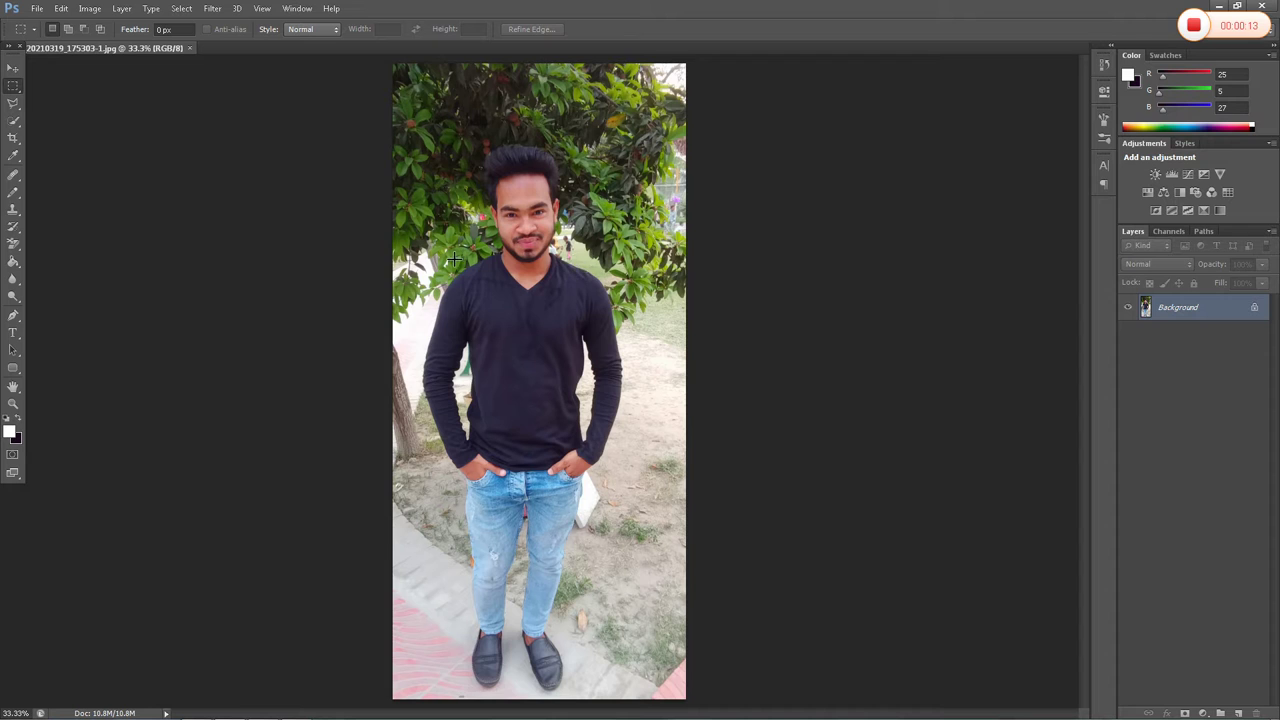
pyautogui.hotkey('ctrl', '+')
pyautogui.hotkey('ctrl', '-')
pyautogui.hotkey('ctrl', '+')
pyautogui.moveTo(346, 177); pyautogui.dragTo(315, 247)
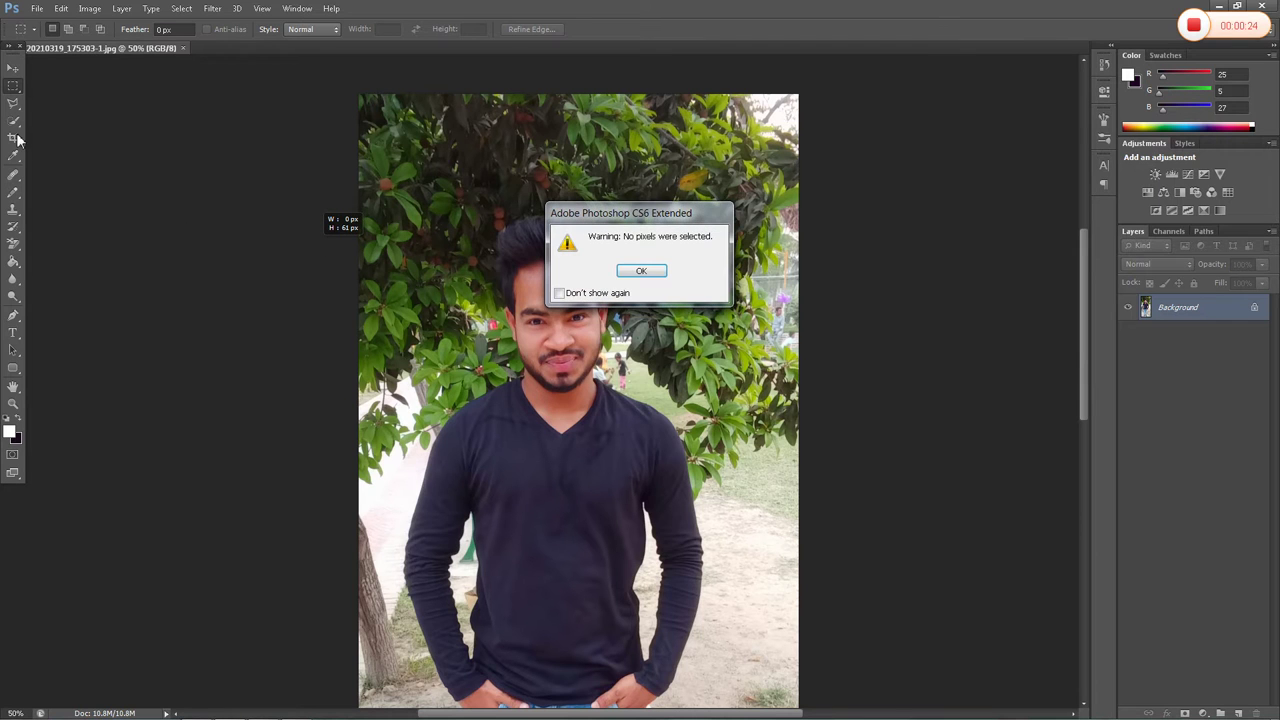
pyautogui.click(643, 271)
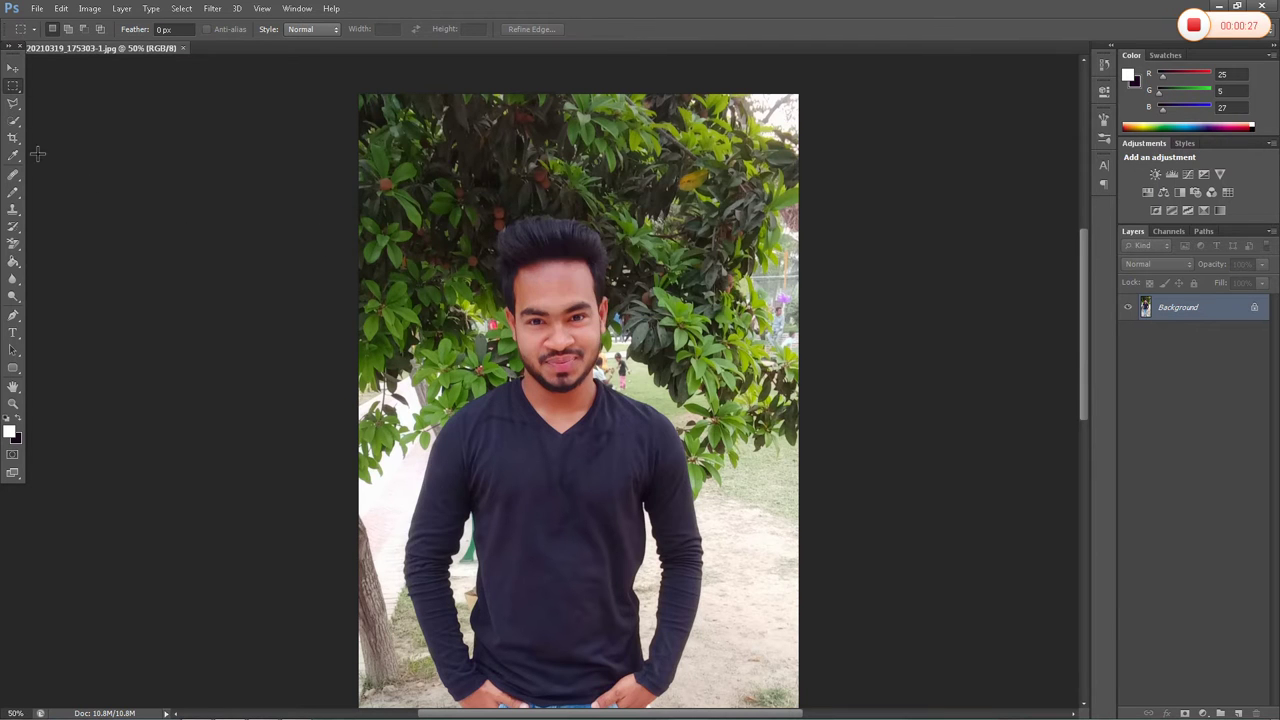
pyautogui.hotkey('ctrl', '+')
pyautogui.hotkey('ctrl', '+')
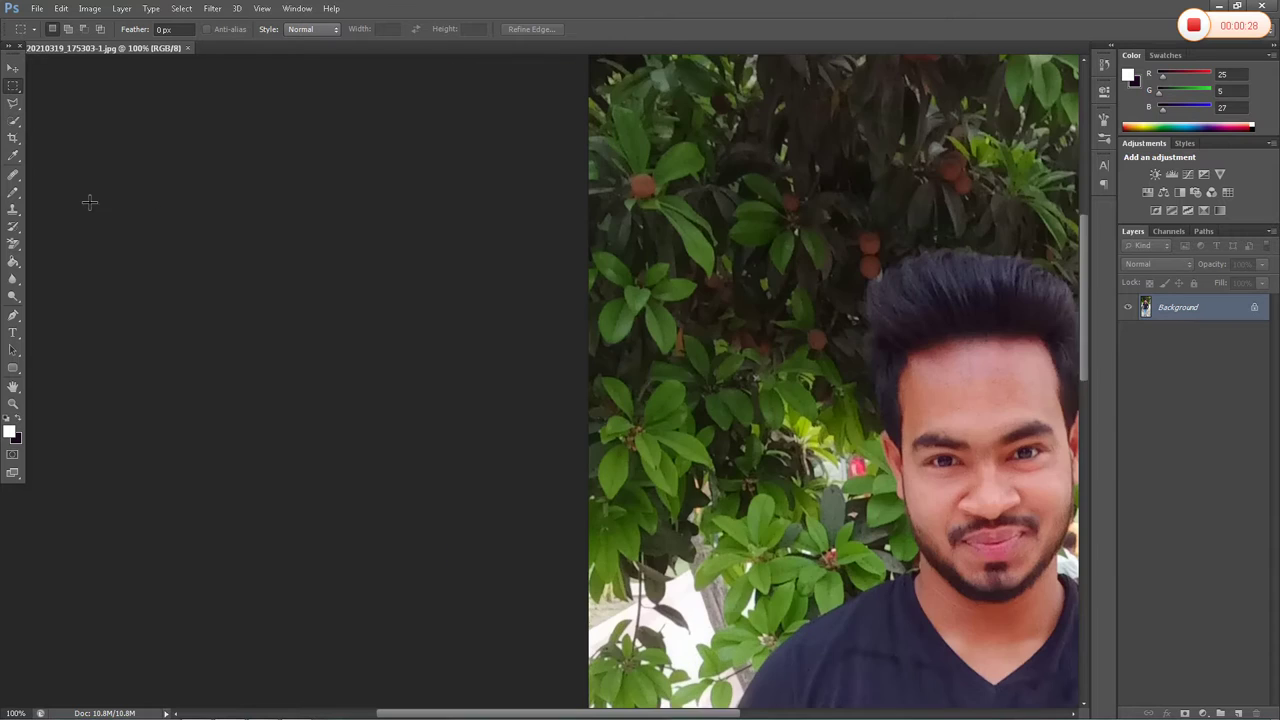
# - Activate the Quick Selection tool for selecting the man in the photo
pyautogui.click(11, 128)
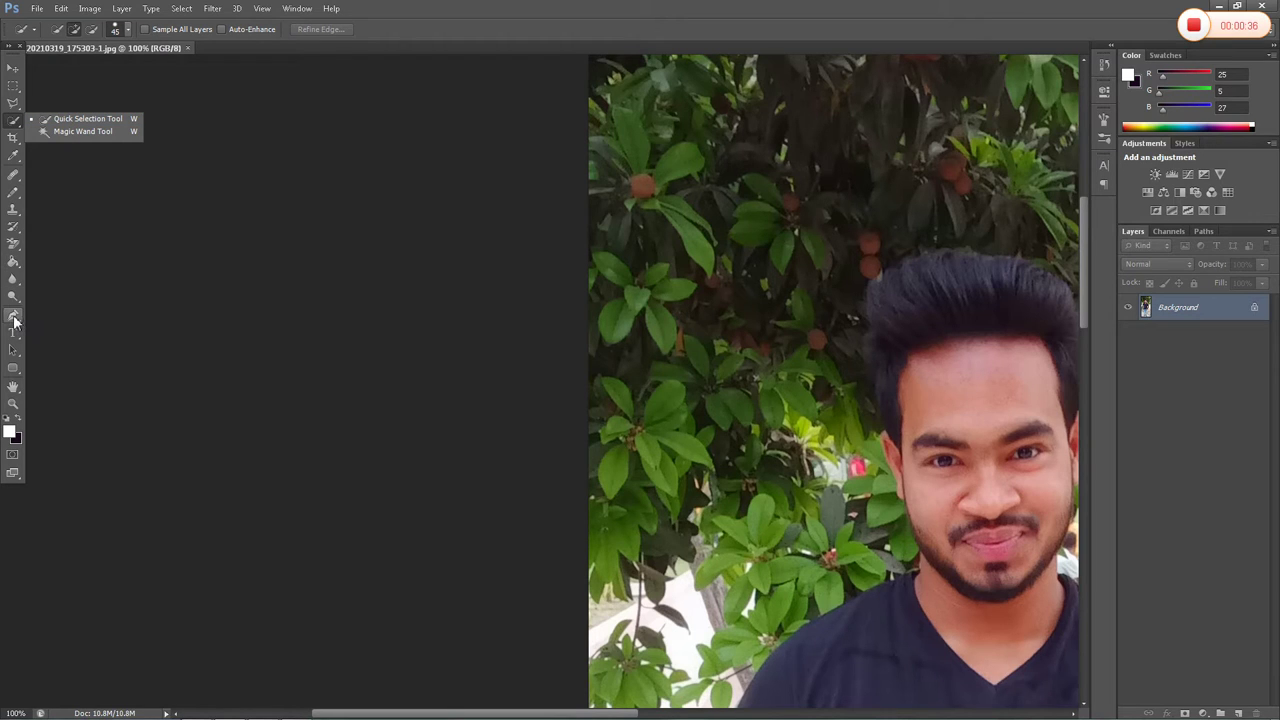
pyautogui.click(96, 117)
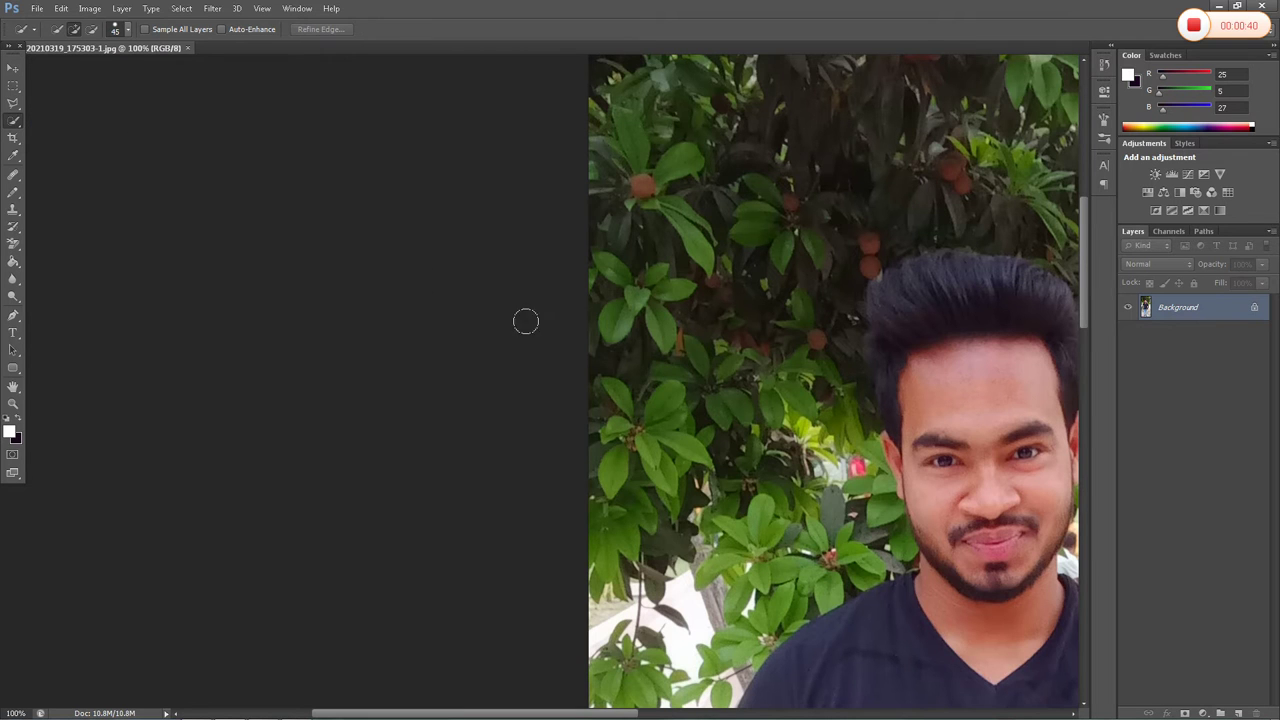
pyautogui.moveTo(526, 321); pyautogui.dragTo(440, 292)
pyautogui.keyDown('alt'); pyautogui.click(630, 338); pyautogui.keyUp('alt')
pyautogui.scroll(-5, 630, 338)
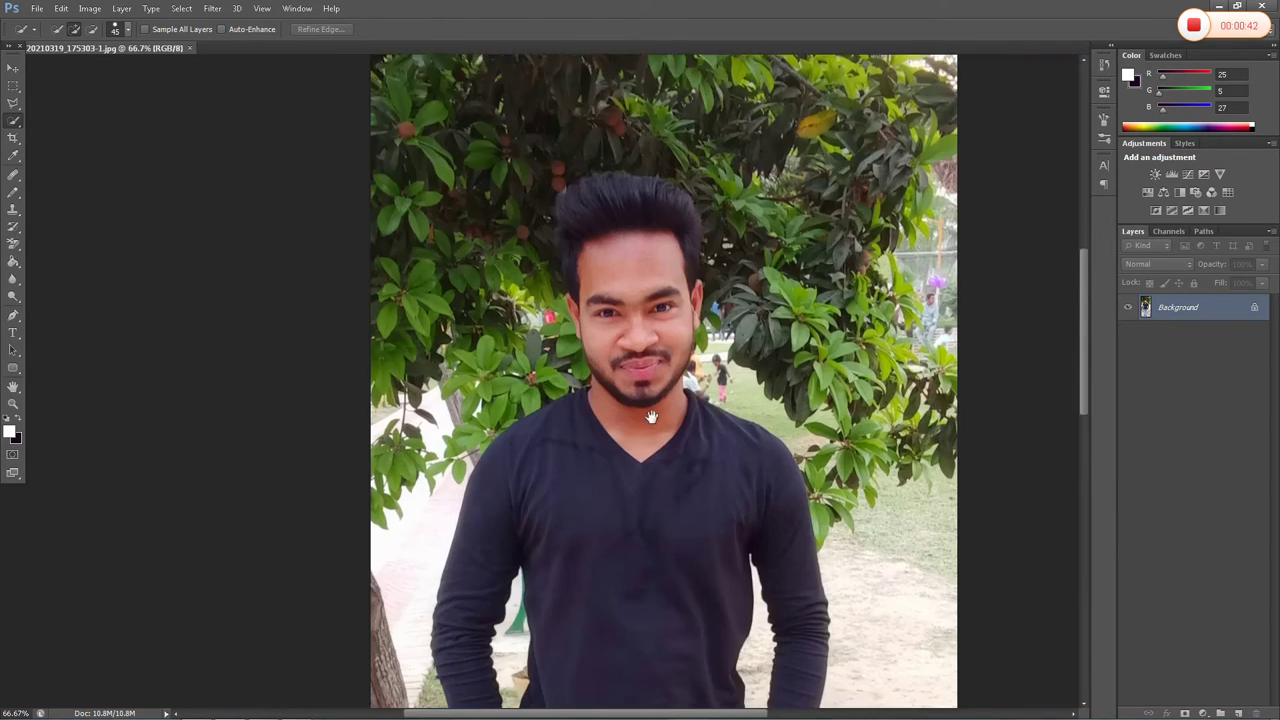
pyautogui.moveTo(597, 290)
pyautogui.mouseDown()
pyautogui.moveTo(609, 411)
pyautogui.moveTo(601, 387)
pyautogui.mouseUp()
pyautogui.keyDown('alt'); pyautogui.click(601, 387); pyautogui.keyUp('alt')
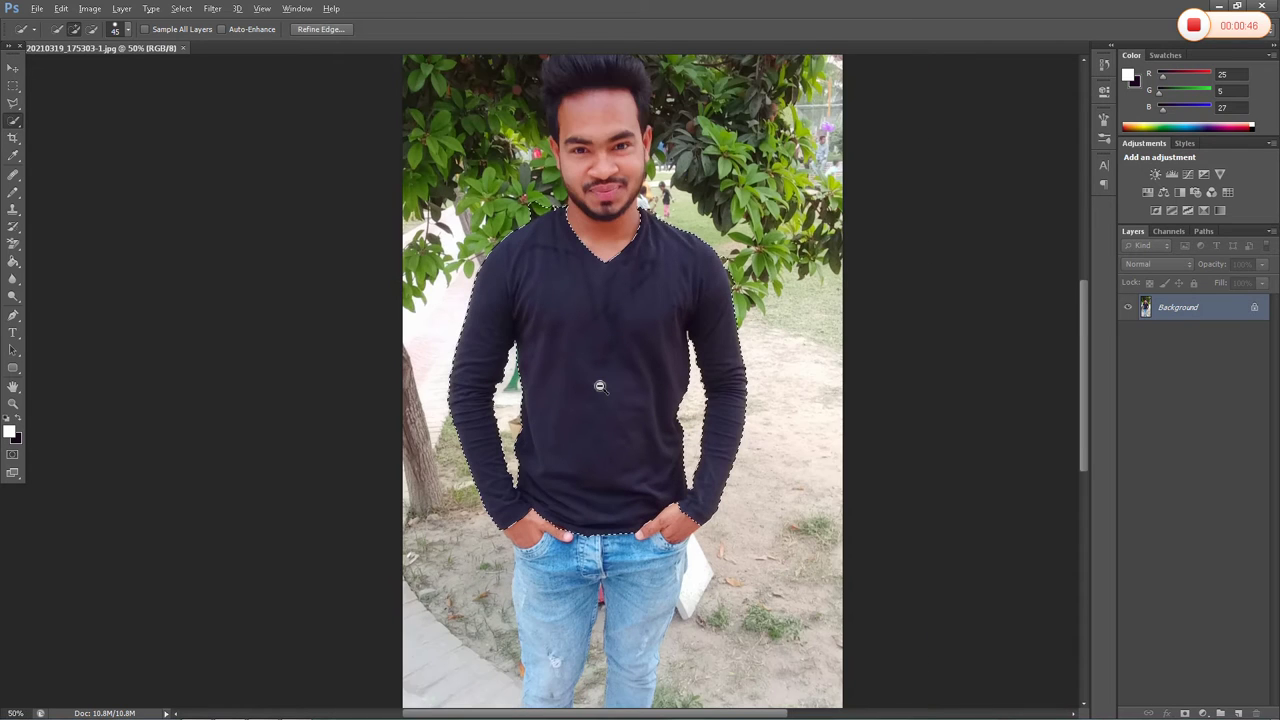
pyautogui.keyDown('alt'); pyautogui.click(600, 386); pyautogui.keyUp('alt')
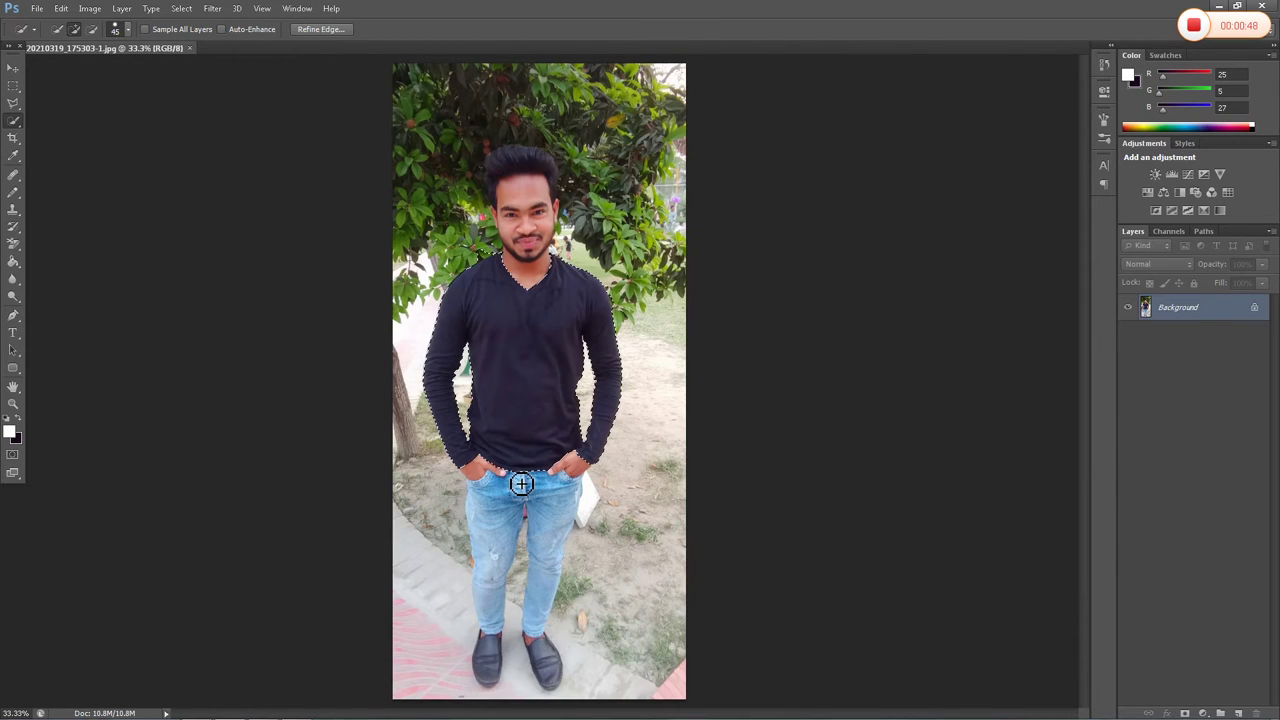
pyautogui.moveTo(497, 606); pyautogui.dragTo(519, 504)
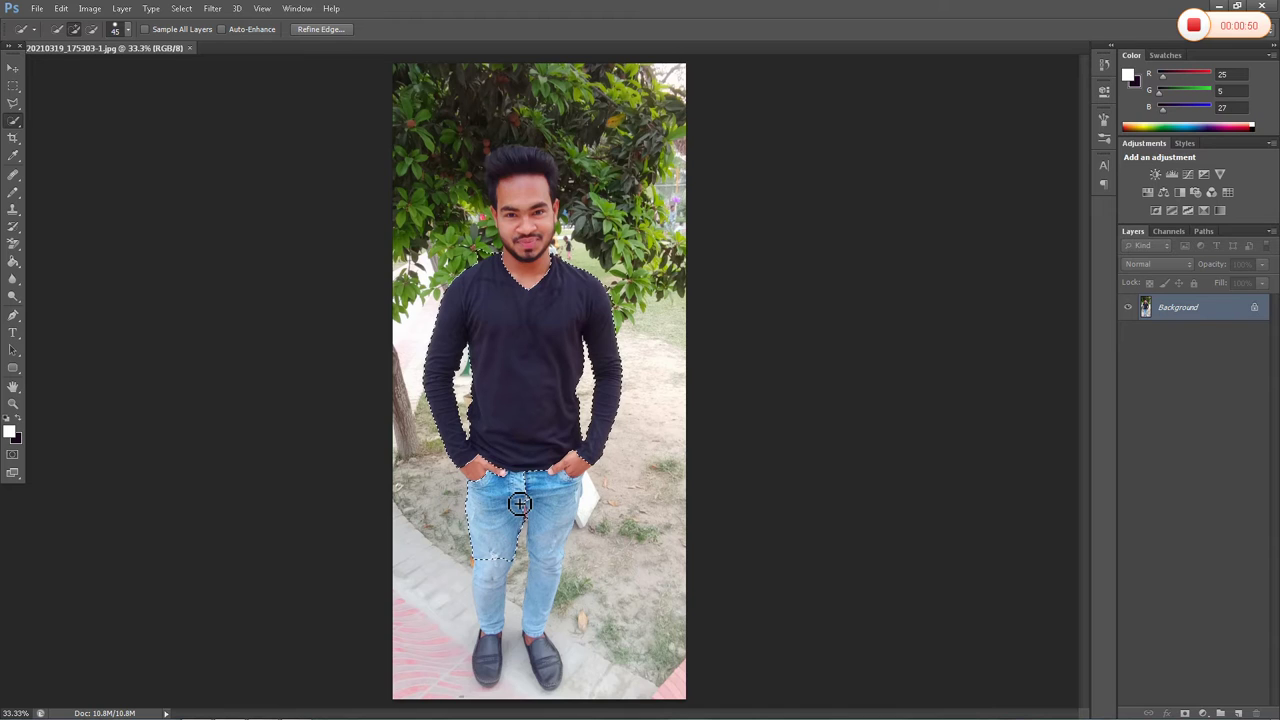
pyautogui.hotkey('ctrl', 'd')
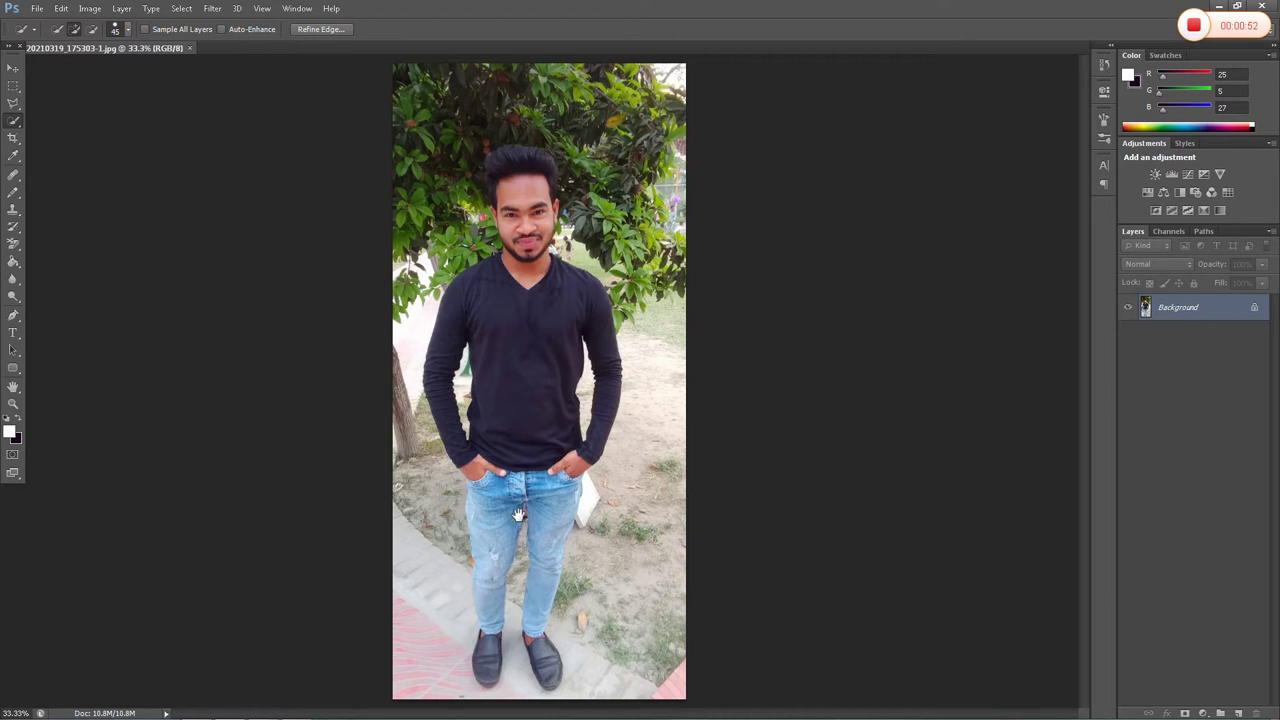
# - Select the whole man, including jeans, shirt, shoes, face and hair, with the Quick Selection tool
pyautogui.click(562, 512)
pyautogui.moveTo(562, 512)
pyautogui.mouseDown()
pyautogui.moveTo(555, 675)
pyautogui.moveTo(484, 667)
pyautogui.moveTo(500, 678)
pyautogui.mouseUp()
pyautogui.moveTo(535, 232)
pyautogui.mouseDown()
pyautogui.moveTo(523, 220)
pyautogui.moveTo(537, 197)
pyautogui.moveTo(514, 167)
pyautogui.moveTo(537, 180)
pyautogui.mouseUp()
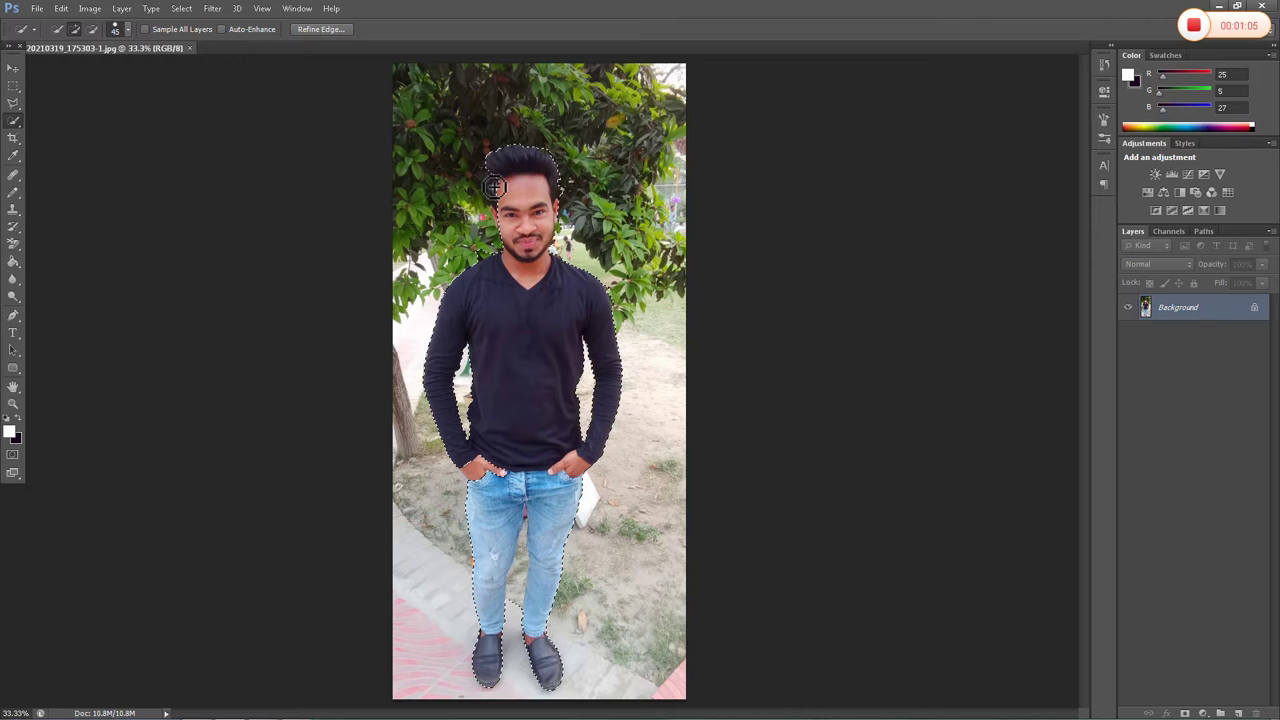
pyautogui.moveTo(494, 187); pyautogui.dragTo(478, 203)
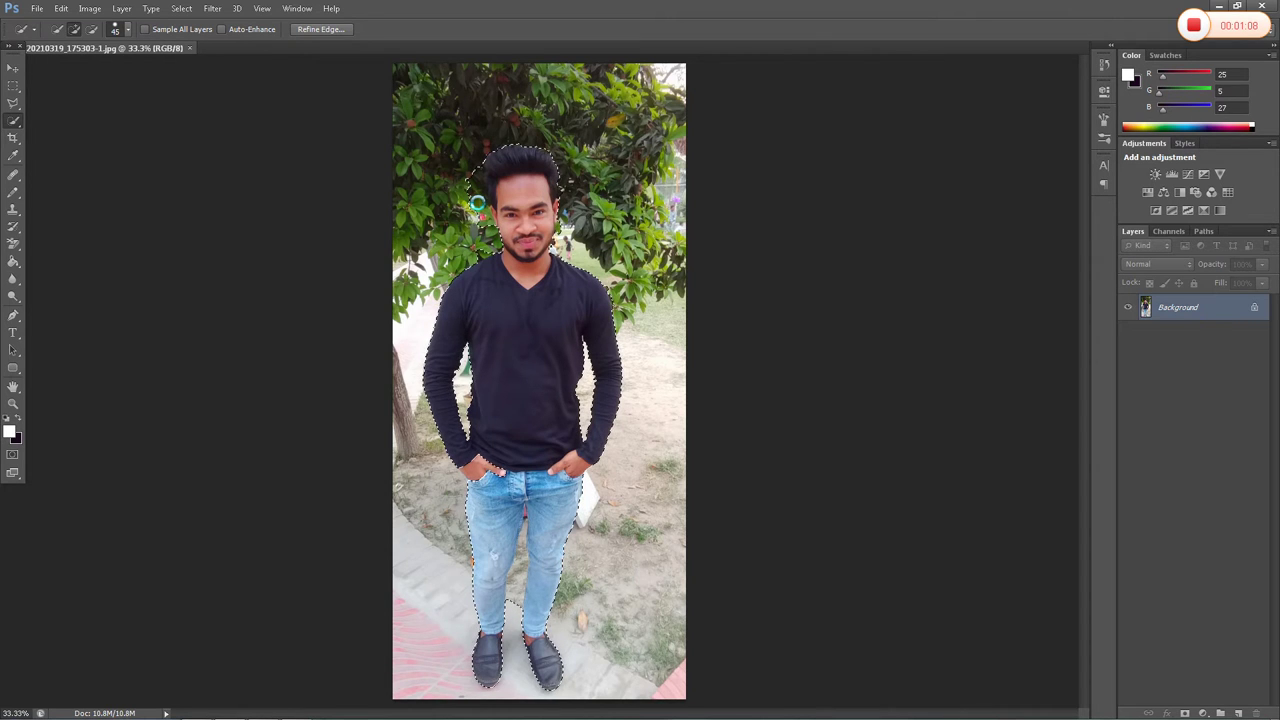
# - Switch to the Polygonal Lasso tool to correct the selection edge around the ear on the image's left side
pyautogui.scroll(1, 478, 203)
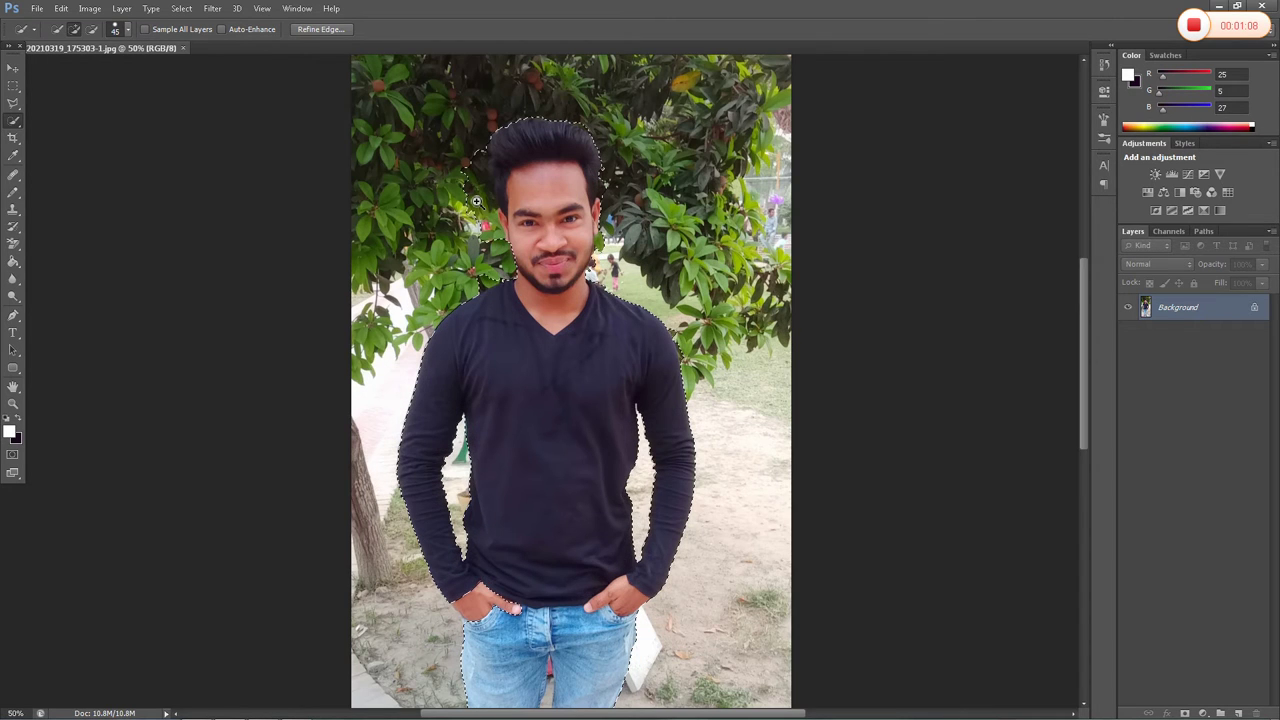
pyautogui.scroll(1, 477, 201)
pyautogui.moveTo(739, 461); pyautogui.dragTo(689, 128)
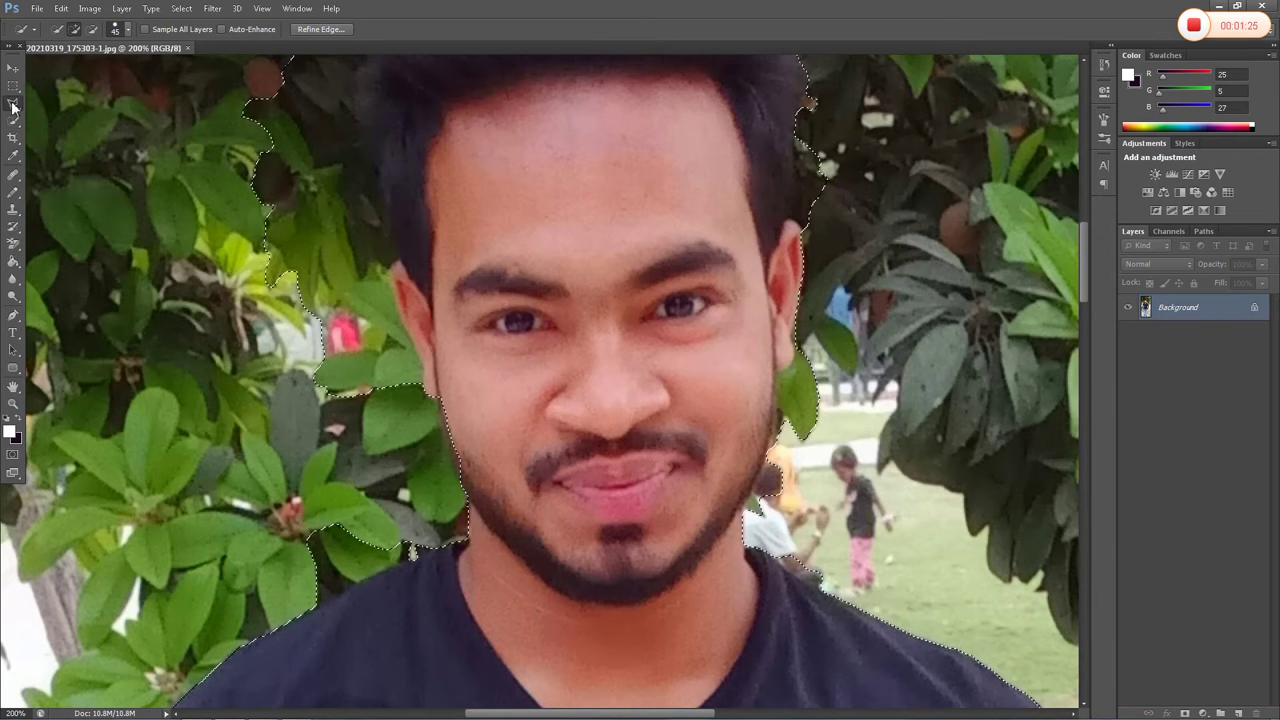
pyautogui.click(13, 105)
pyautogui.hotkey('ctrl', '+')
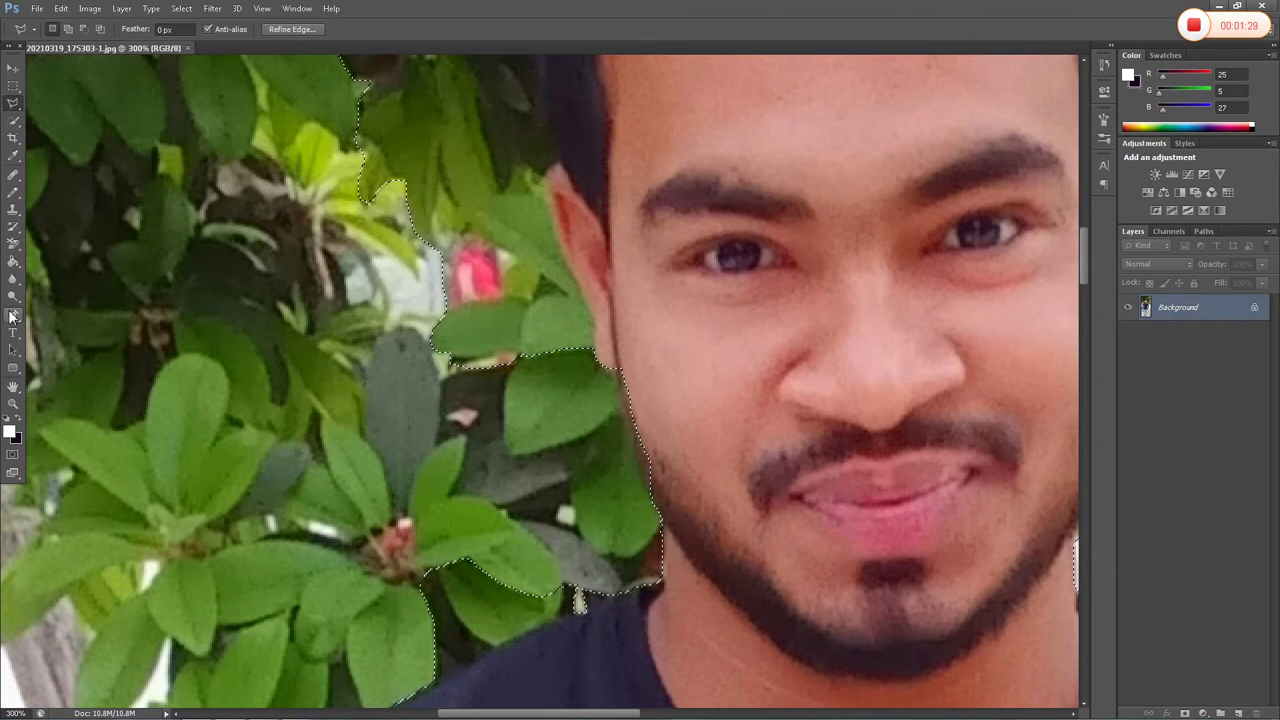
pyautogui.click(13, 314)
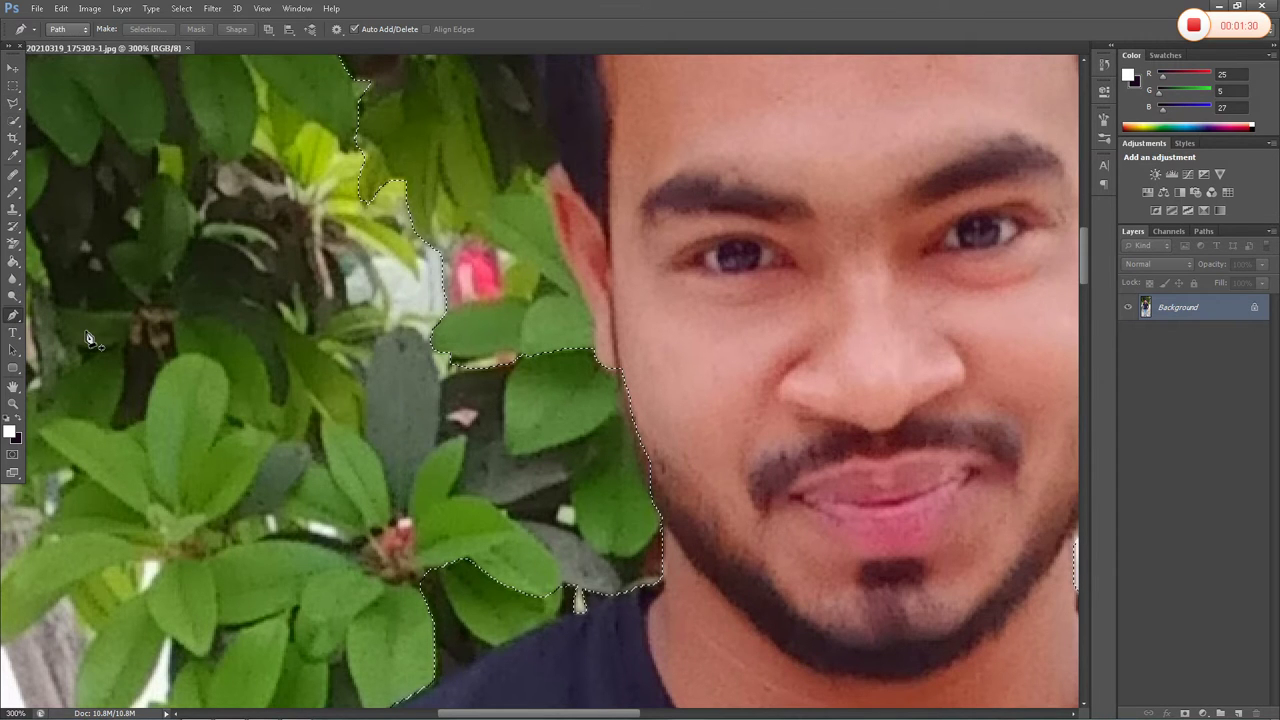
pyautogui.hotkey('ctrl', '-')
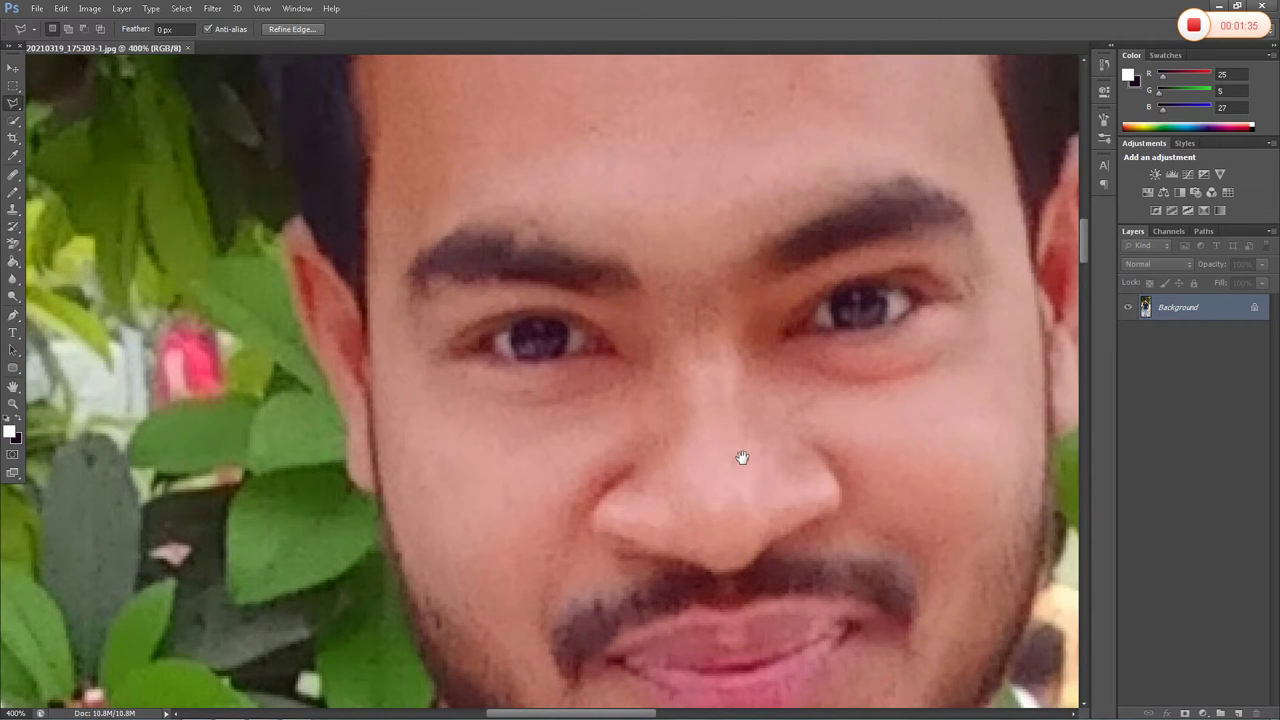
pyautogui.moveTo(742, 457); pyautogui.dragTo(967, 437)
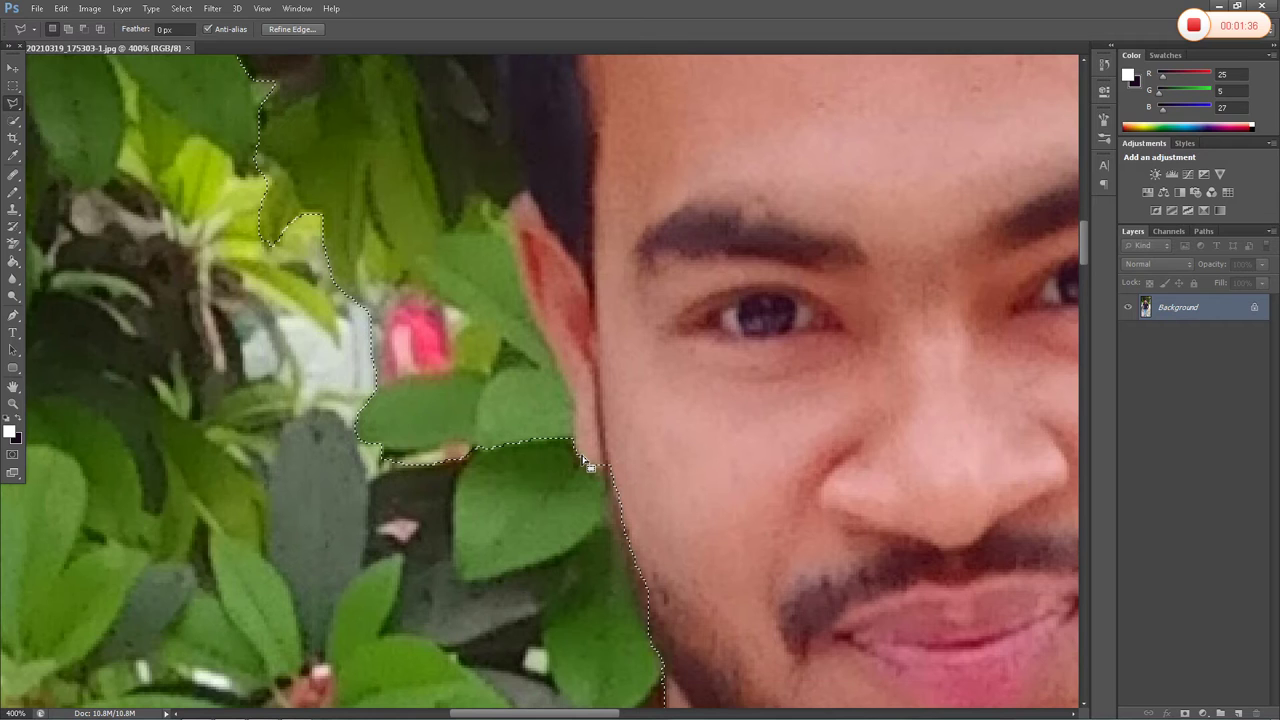
pyautogui.press('alt')
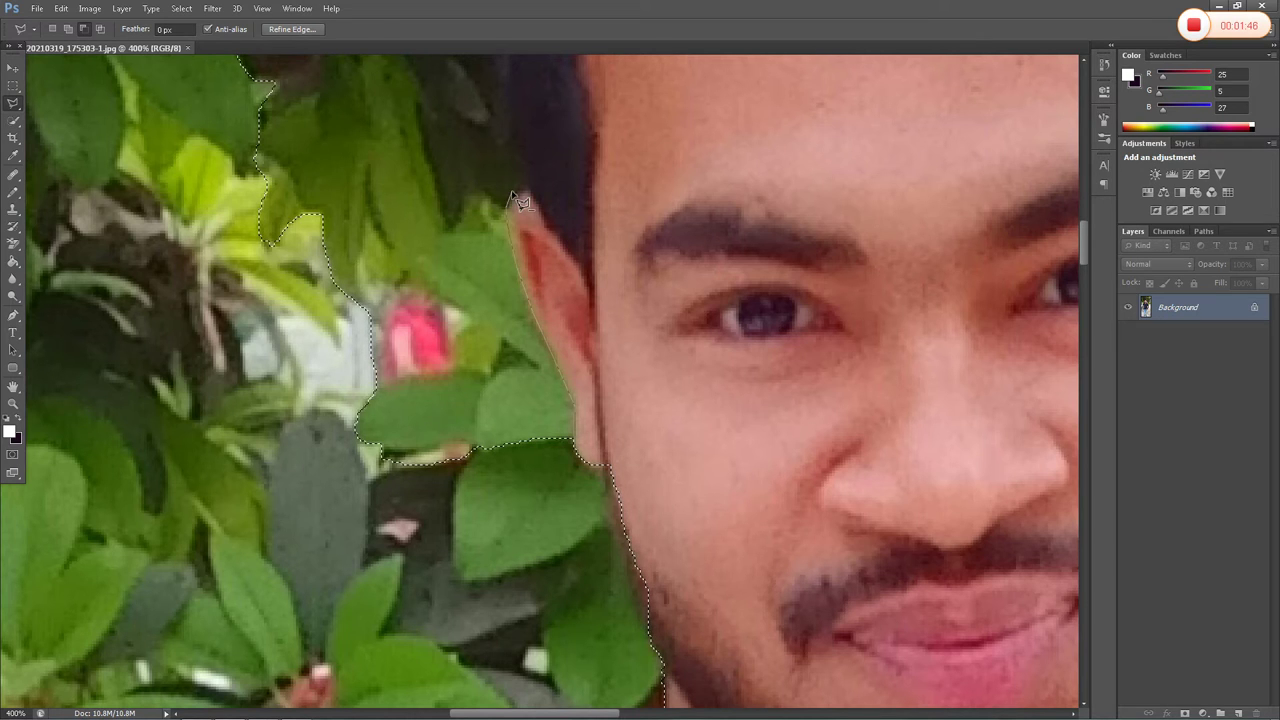
pyautogui.moveTo(520, 200); pyautogui.dragTo(615, 460)
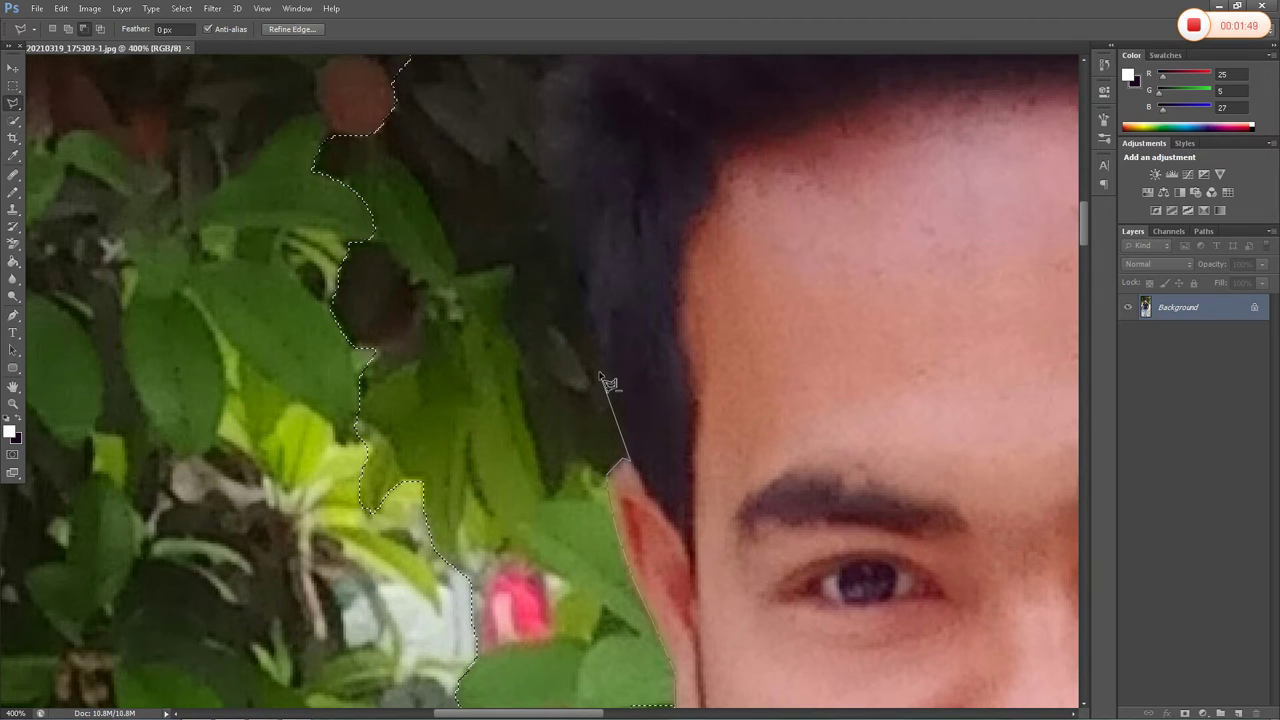
pyautogui.moveTo(592, 209); pyautogui.dragTo(657, 424)
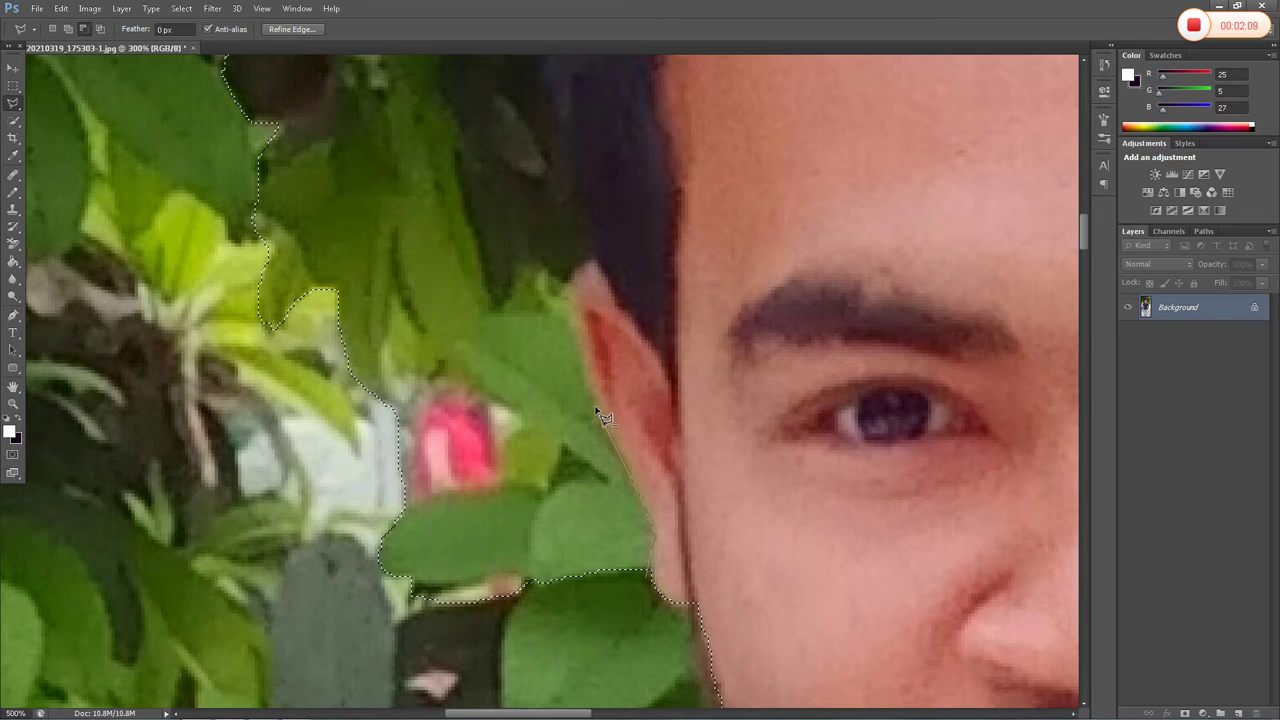
# - Subtract the foliage beside the ear and hair on the image's left side from the selection with the Polygonal Lasso
pyautogui.moveTo(595, 410); pyautogui.dragTo(574, 324)
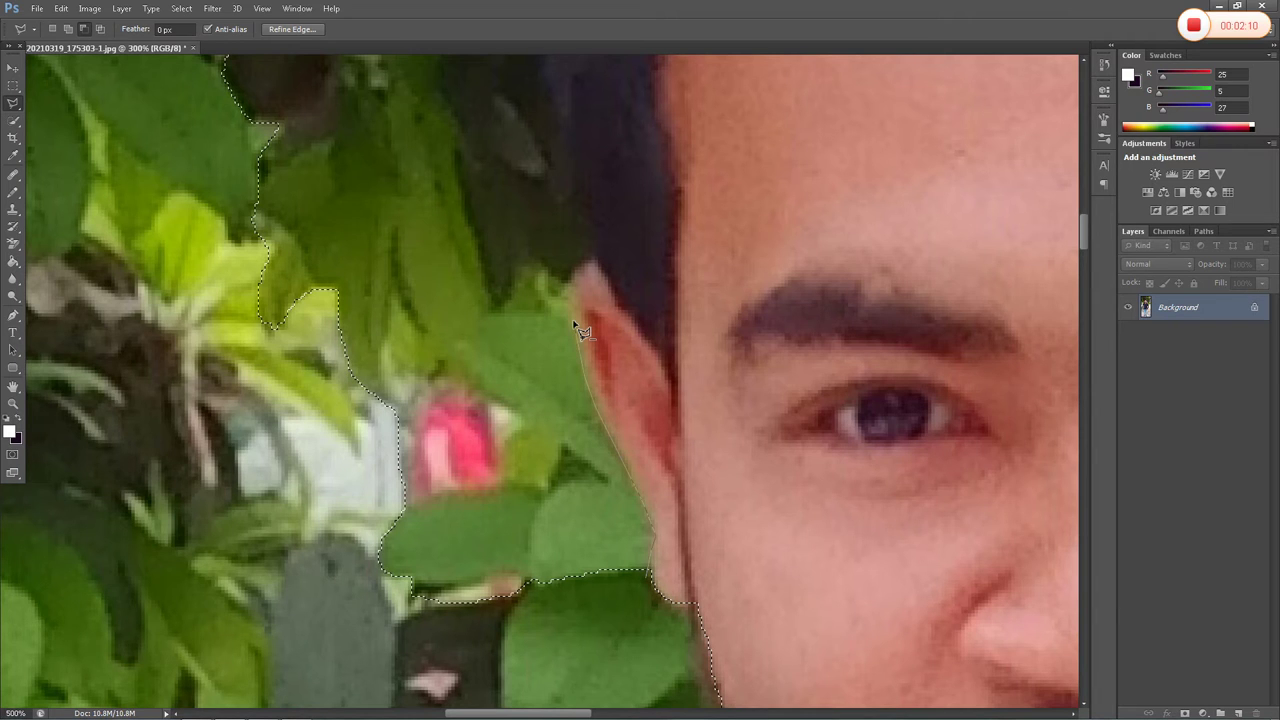
pyautogui.moveTo(574, 323); pyautogui.dragTo(594, 254)
pyautogui.moveTo(594, 254); pyautogui.dragTo(660, 445)
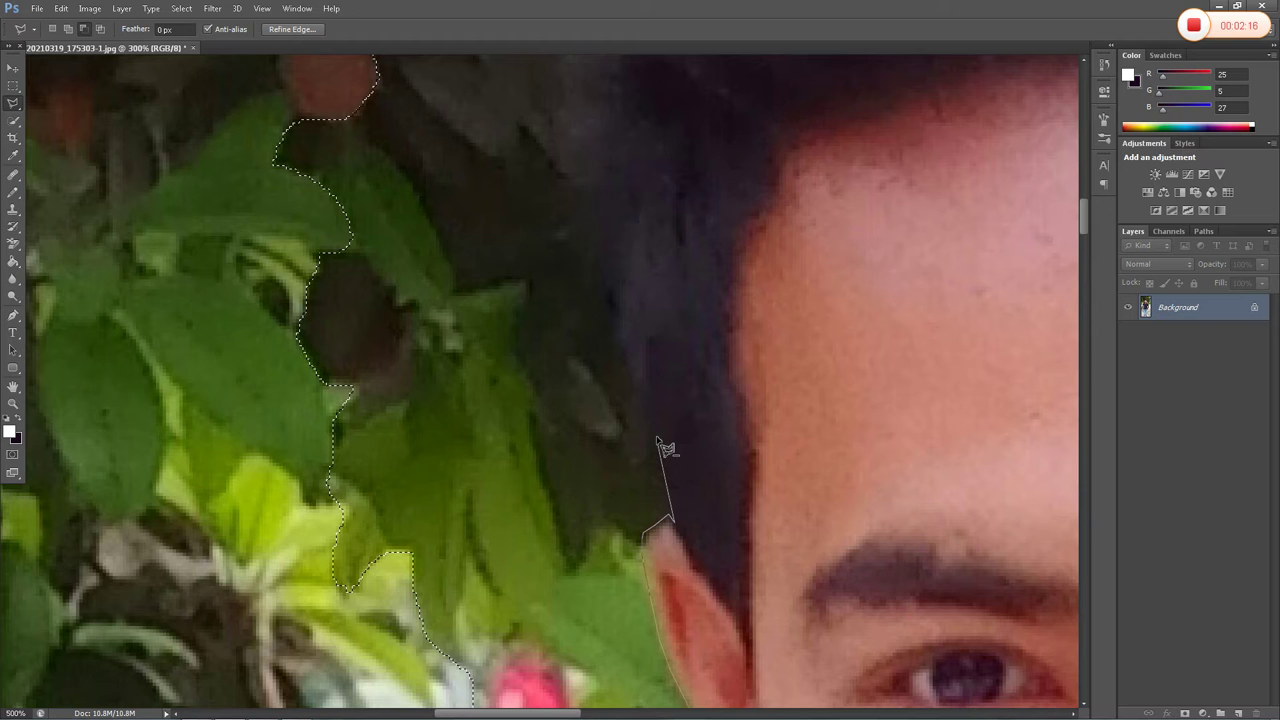
pyautogui.moveTo(660, 445); pyautogui.dragTo(690, 140)
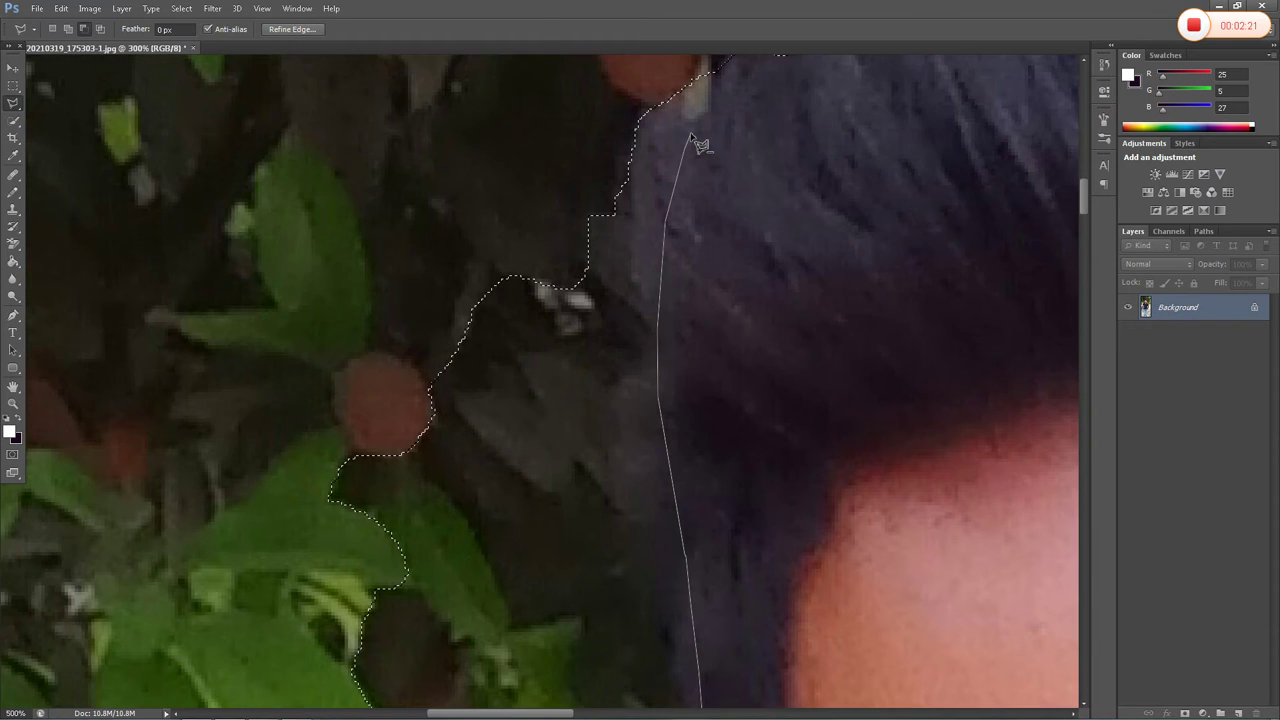
pyautogui.moveTo(700, 145); pyautogui.dragTo(758, 290)
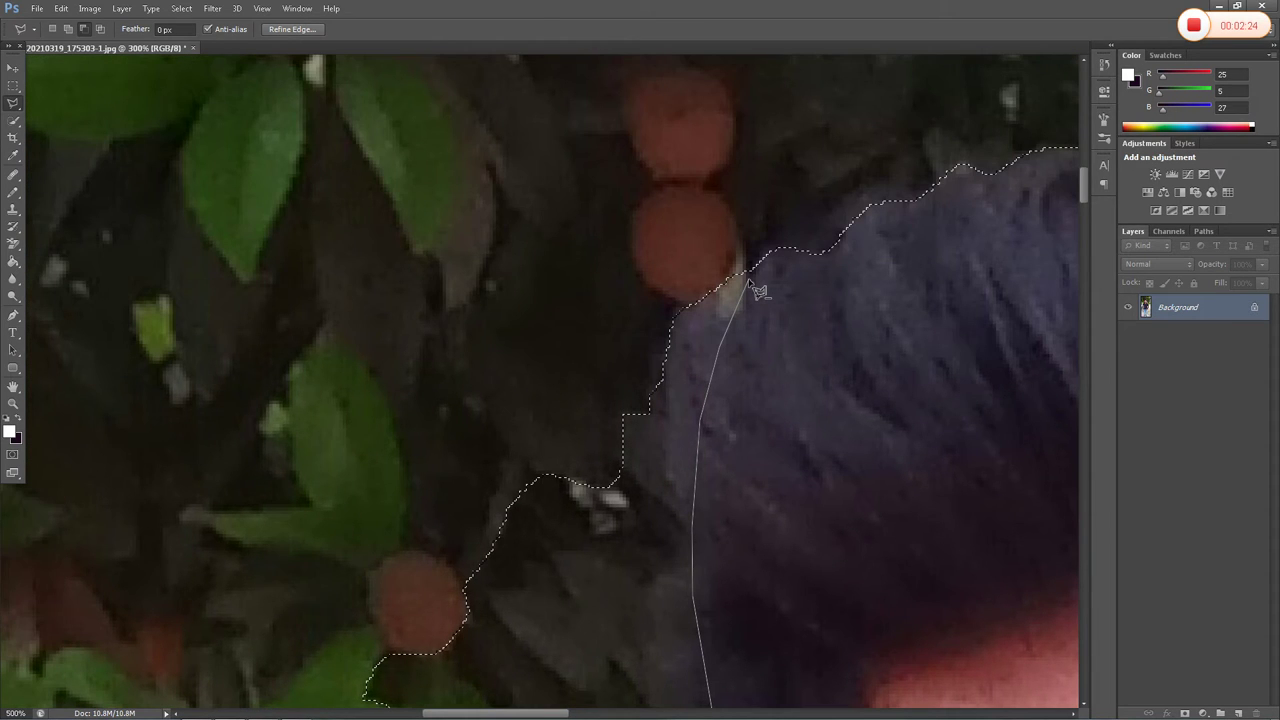
pyautogui.moveTo(758, 290); pyautogui.dragTo(602, 212)
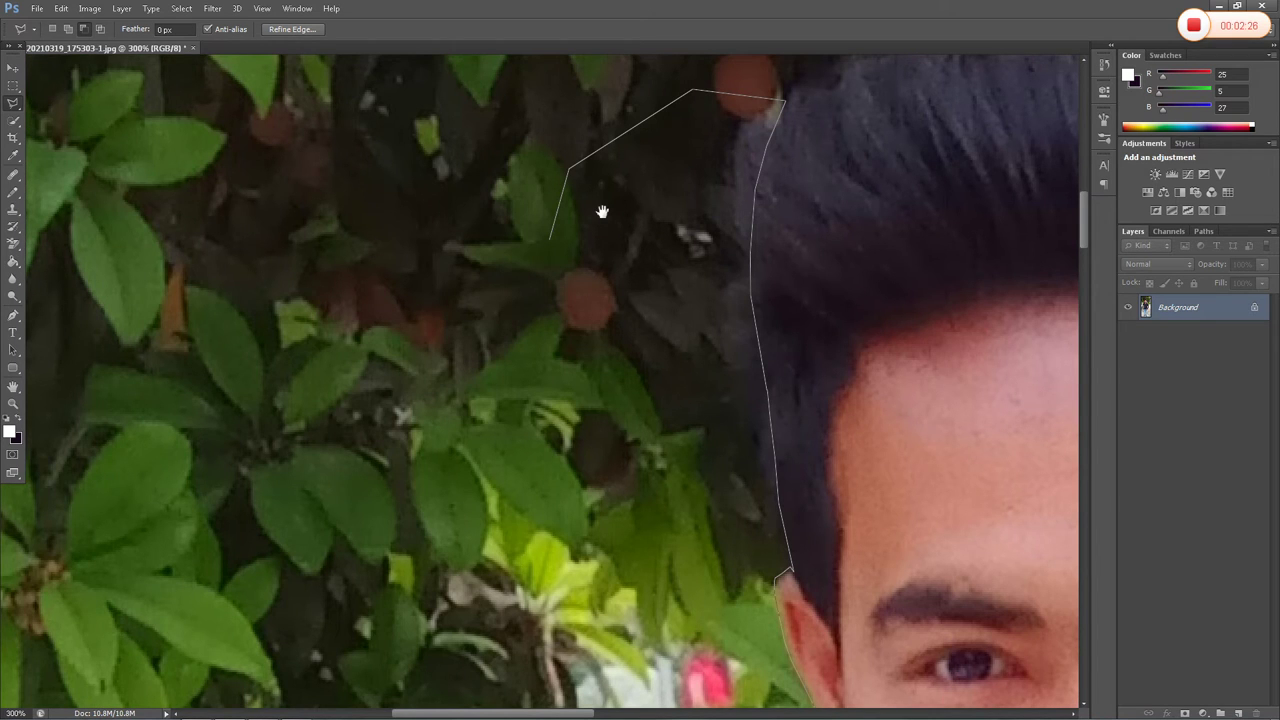
pyautogui.moveTo(602, 212); pyautogui.dragTo(969, 362)
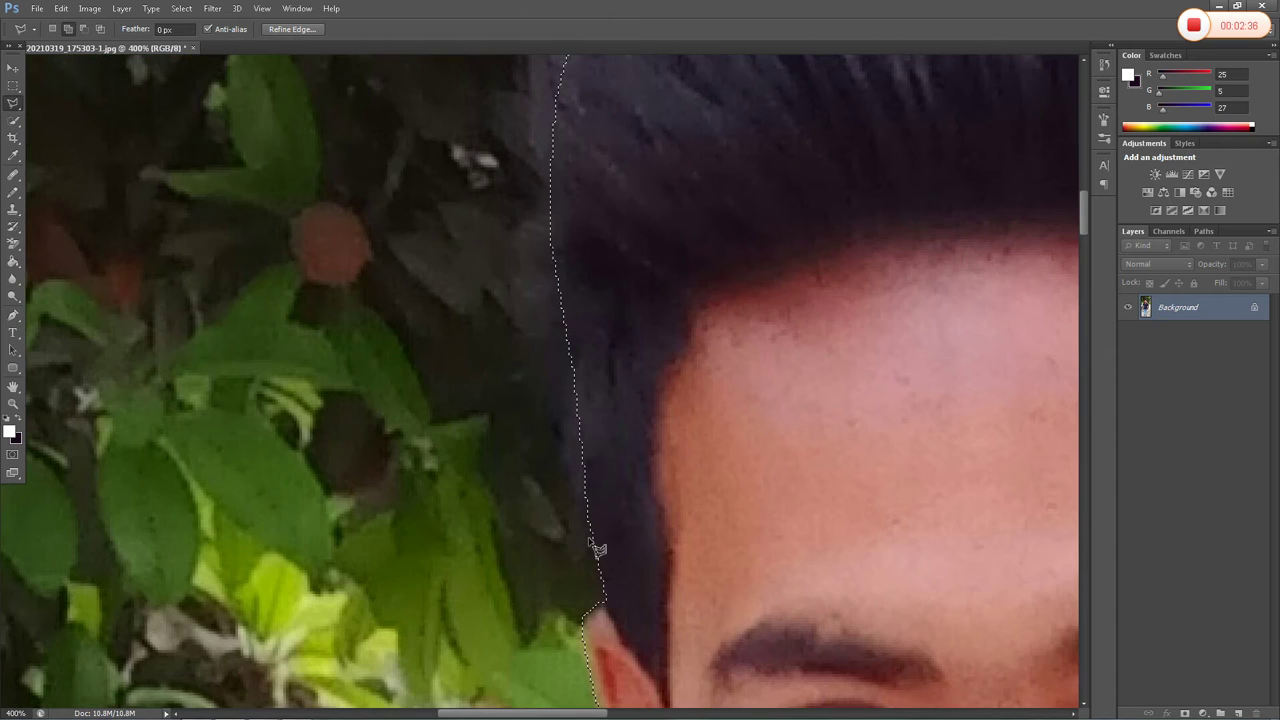
# - Refine the selection along the hair edge on the image's left side and around the hair and ear on the opposite side
pyautogui.moveTo(594, 547); pyautogui.dragTo(578, 476)
pyautogui.moveTo(578, 476); pyautogui.dragTo(598, 122)
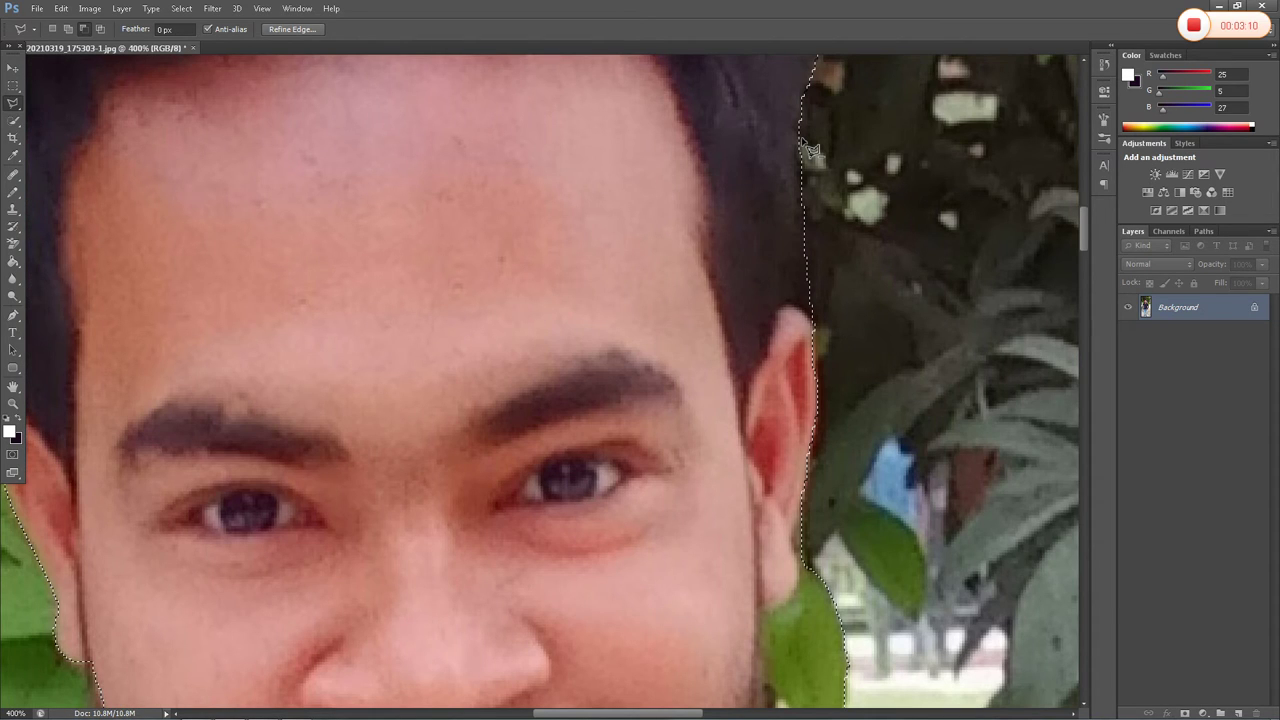
pyautogui.moveTo(806, 152); pyautogui.dragTo(791, 314)
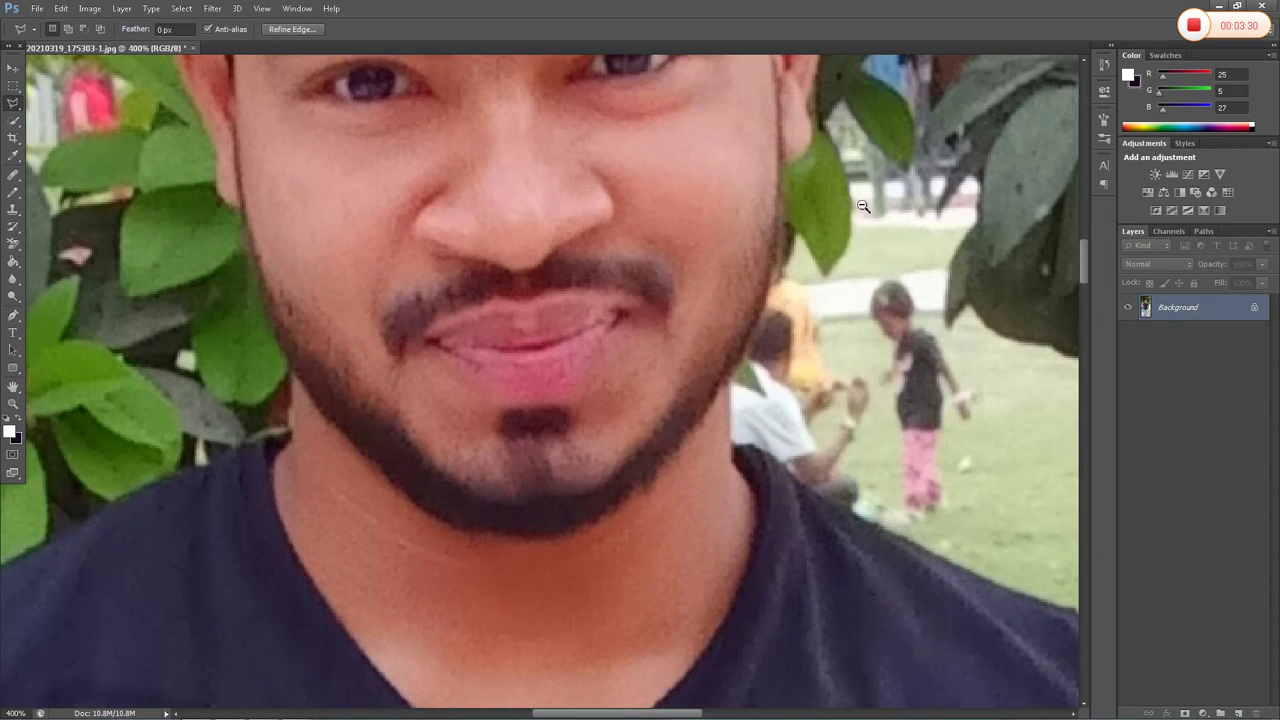
# - Subtract the ground visible between the legs from the selection with the Magic Wand at tolerance 32
pyautogui.keyDown('alt'); pyautogui.click(863, 206); pyautogui.keyUp('alt')
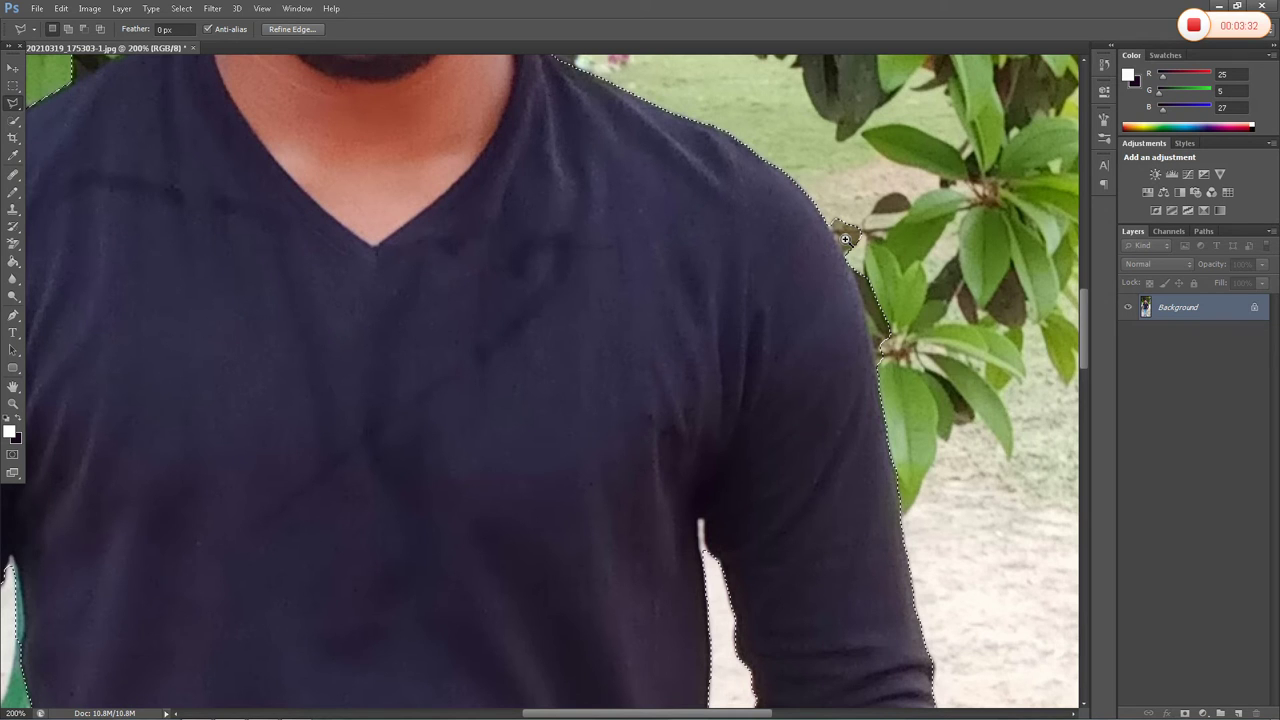
pyautogui.keyDown('ctrl'); pyautogui.click(845, 239); pyautogui.keyUp('ctrl')
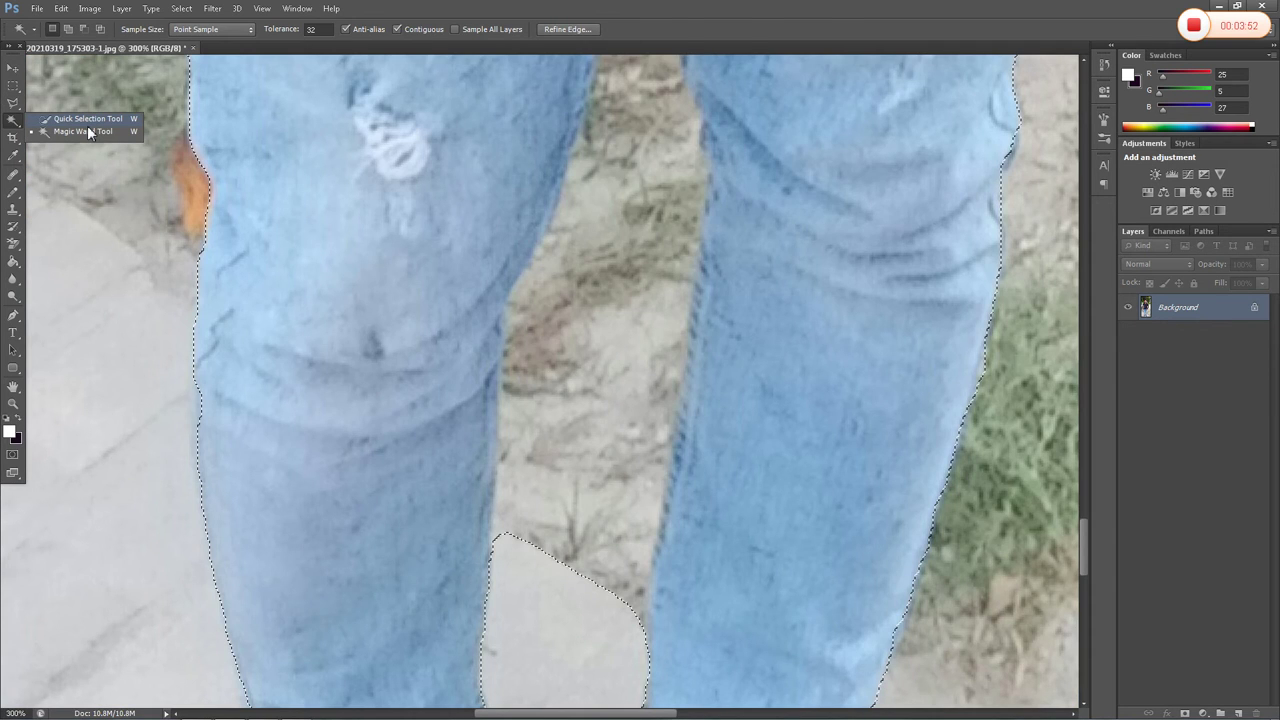
pyautogui.click(88, 132)
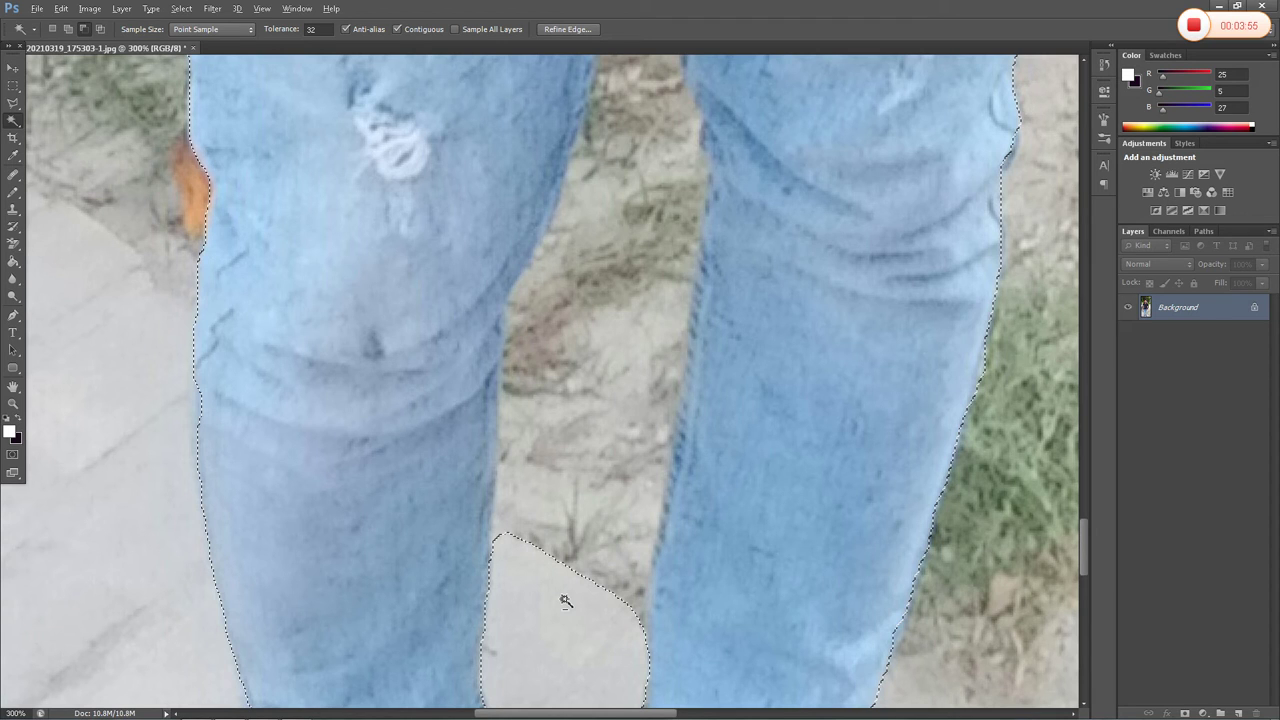
pyautogui.click(620, 276)
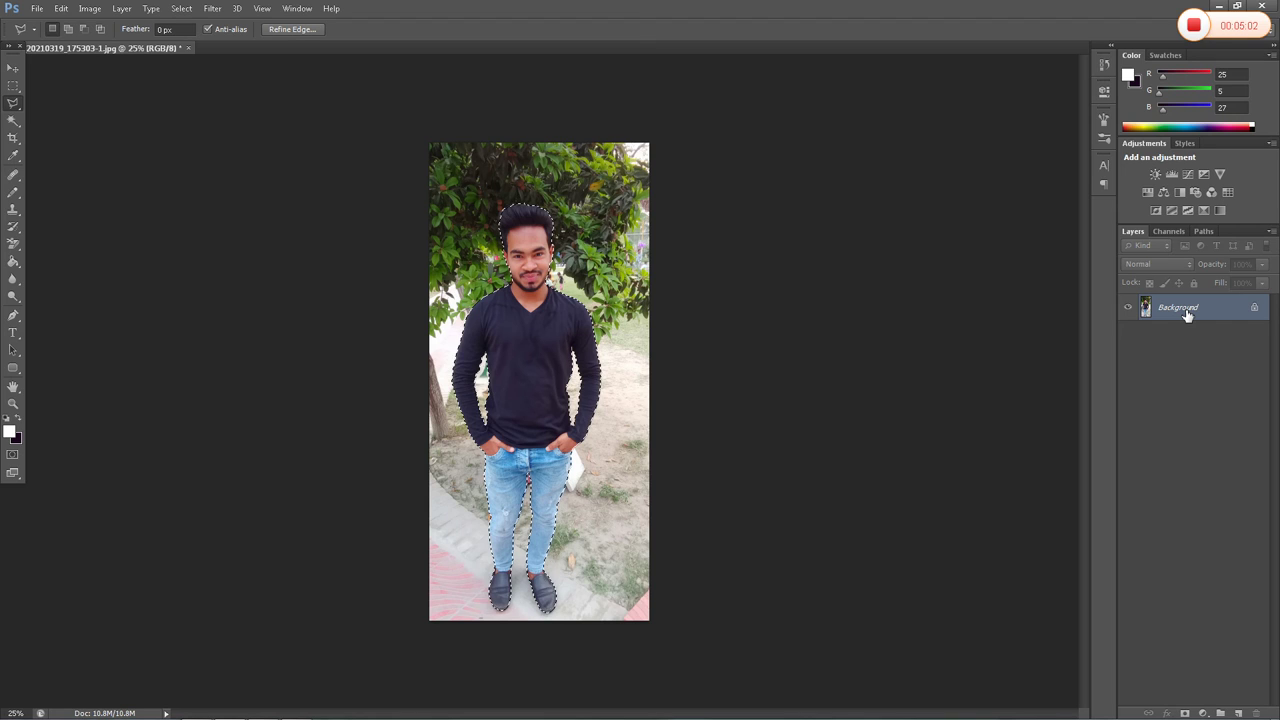
# - Convert the Background into a regular unlocked layer and invert the selection
pyautogui.doubleClick(1187, 315)
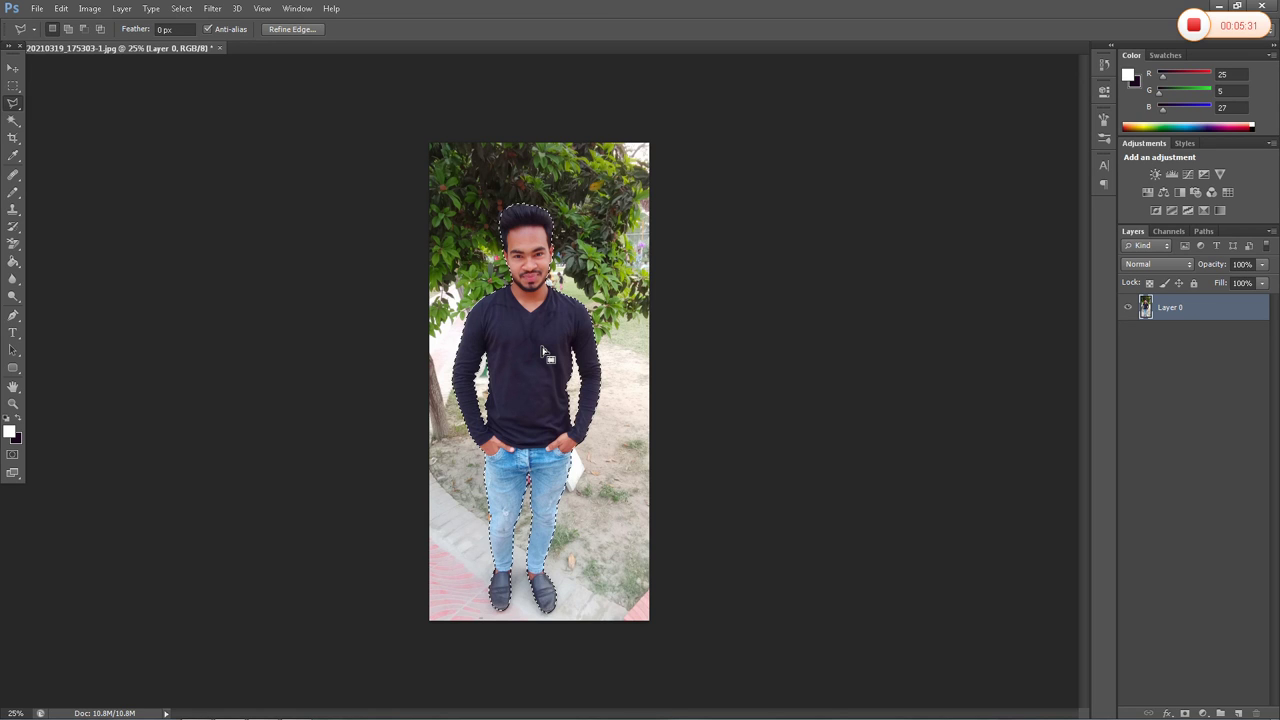
pyautogui.rightClick(520, 311)
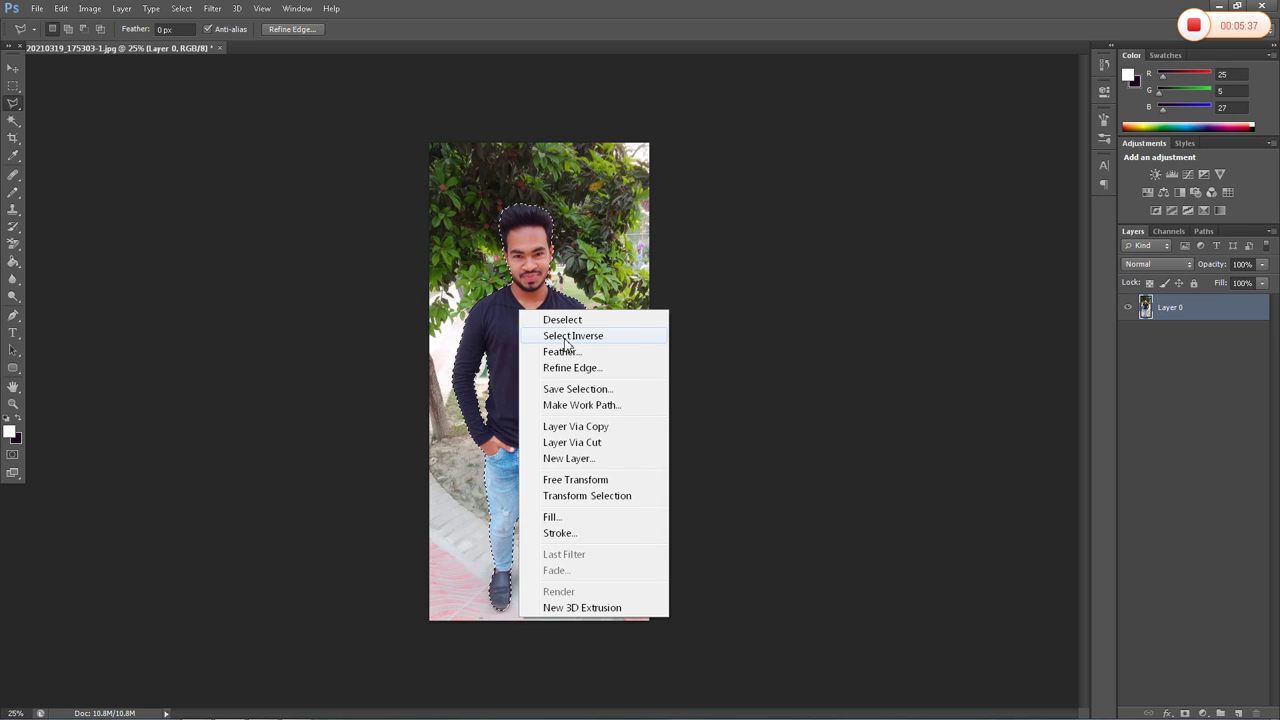